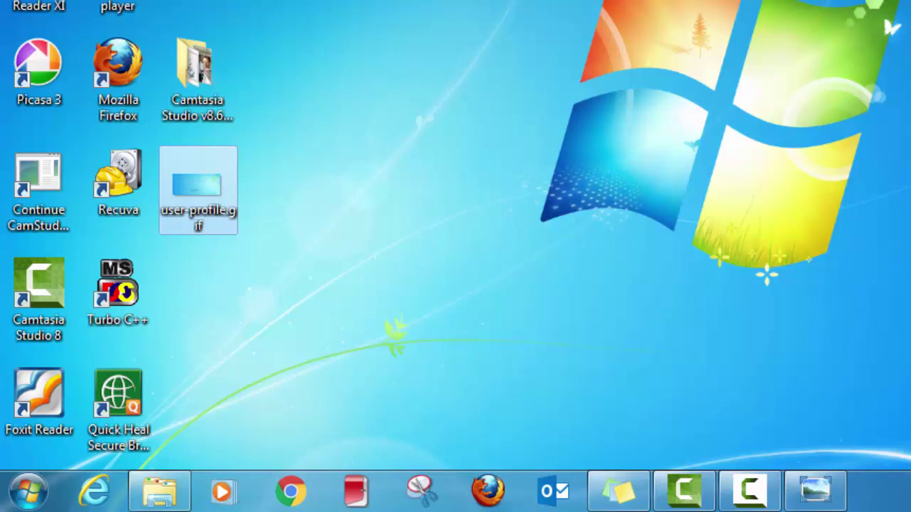
Step: Open the Registry Editor by running regedit from the Run dialog
key(super+r)
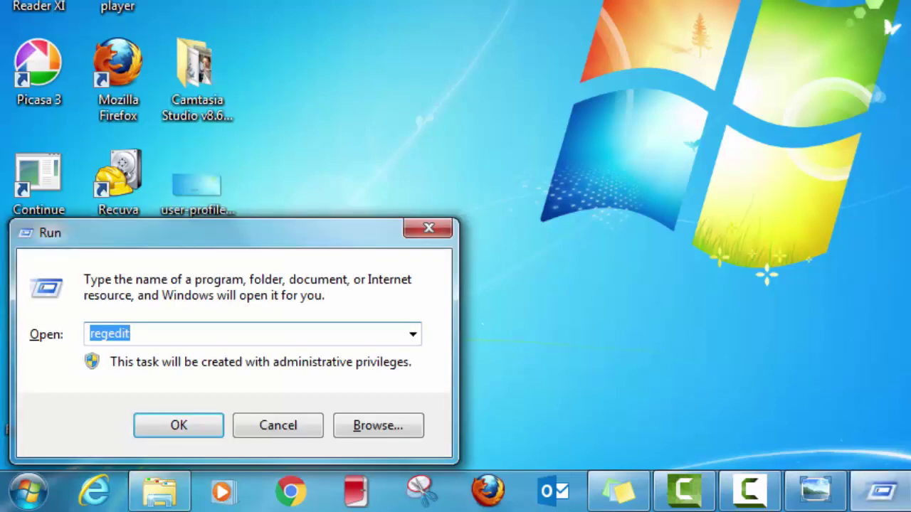
key(BackSpace)
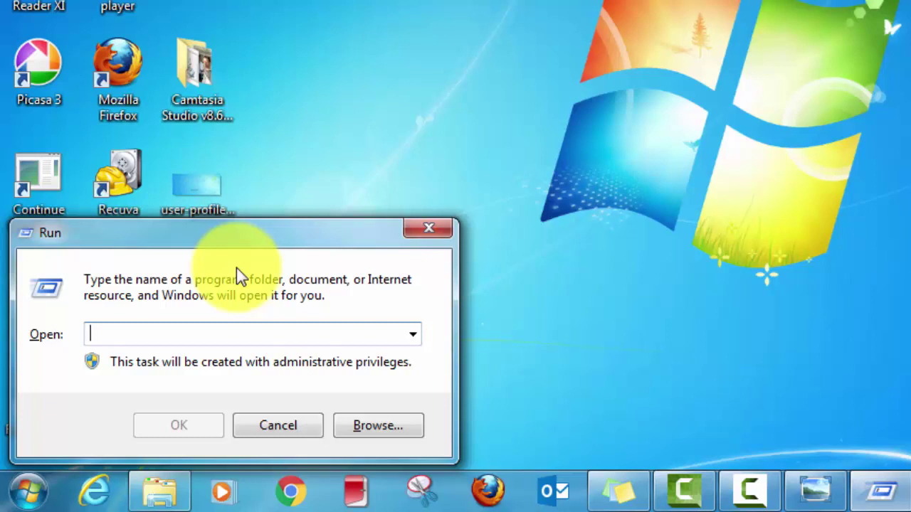
text(re)
key(Down)
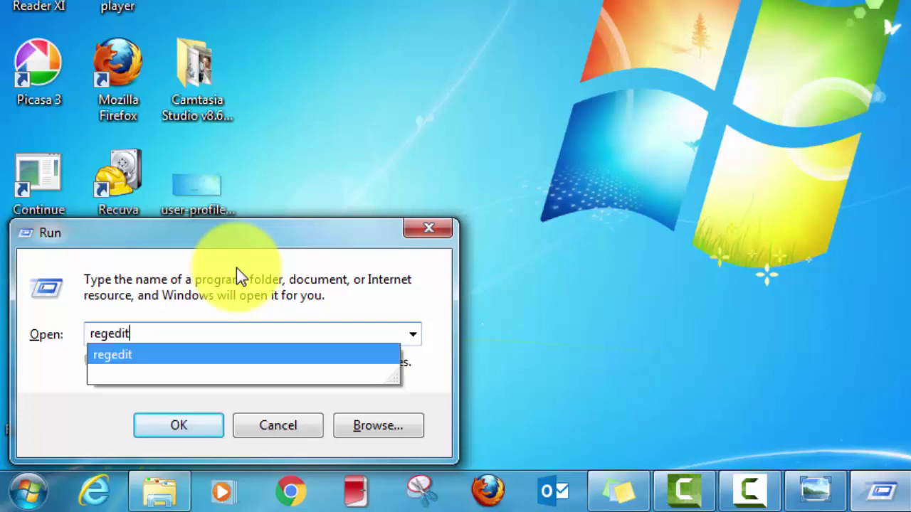
key(Return)
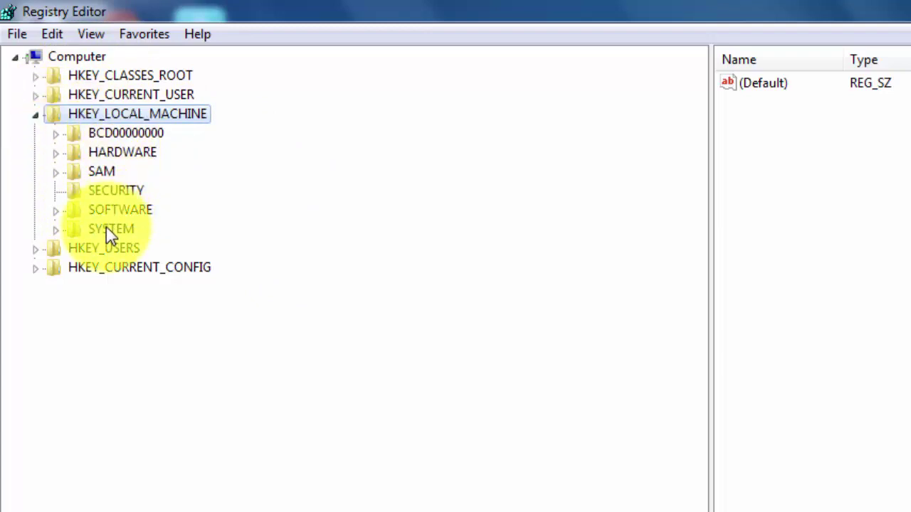
Step: Expand the registry tree through HKEY_LOCAL_MACHINE\SOFTWARE\Microsoft\Windows NT\CurrentVersion\ProfileList to list the user profile keys
click(56, 211)
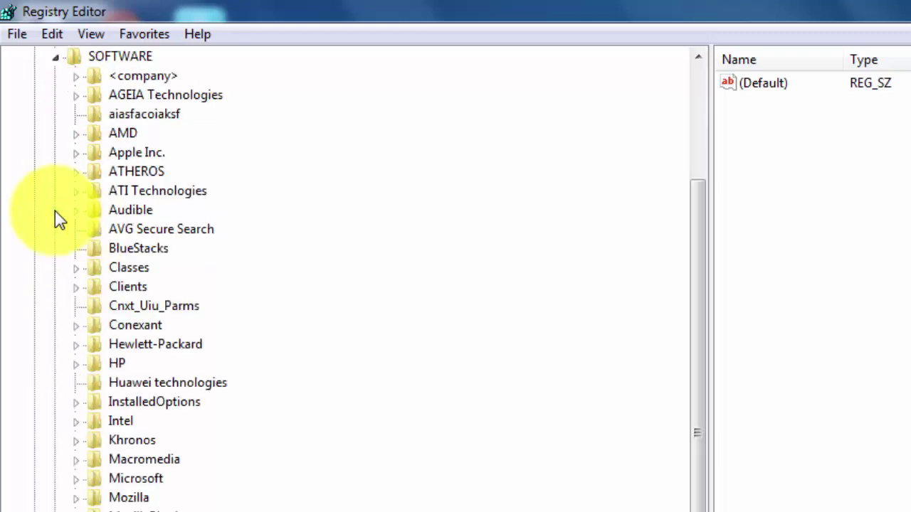
drag(703, 271, 696, 329)
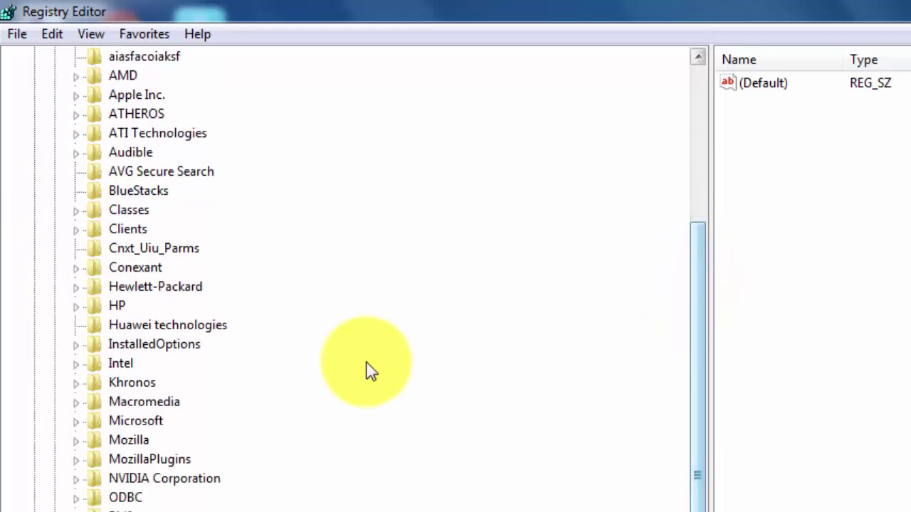
click(77, 422)
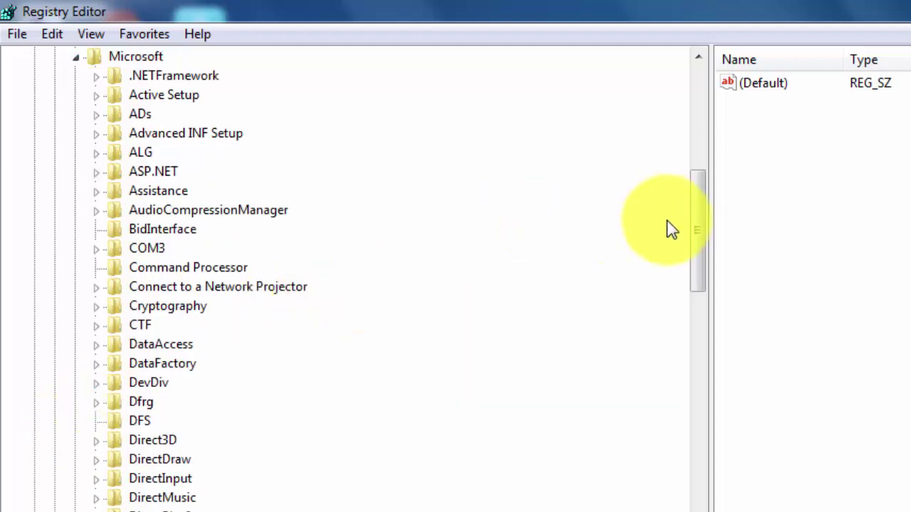
drag(703, 228, 701, 511)
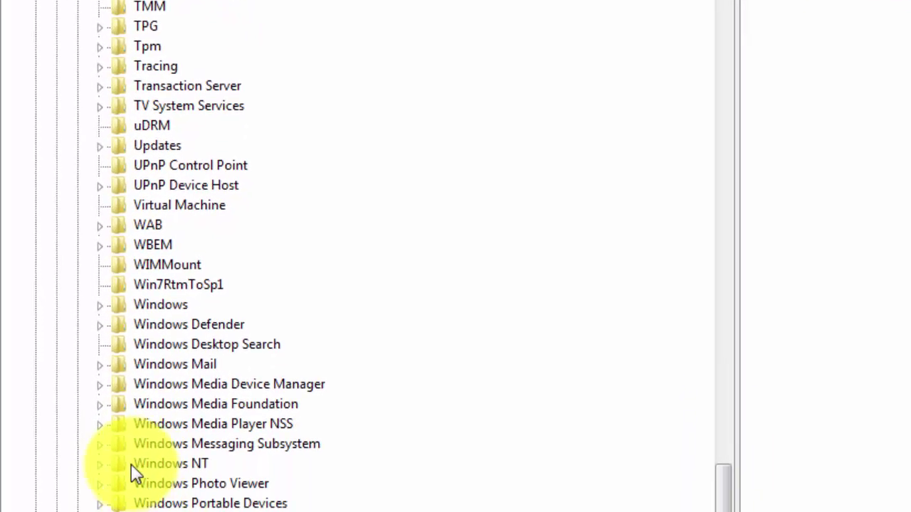
click(100, 464)
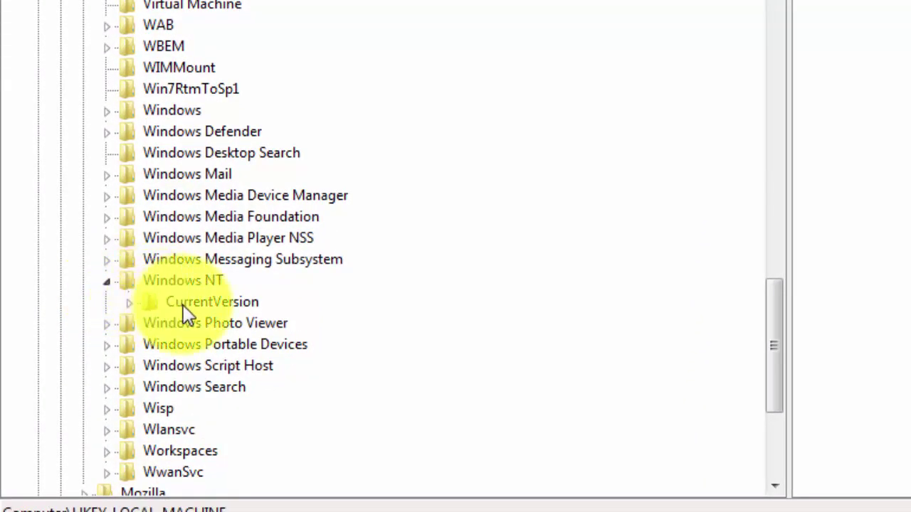
click(129, 306)
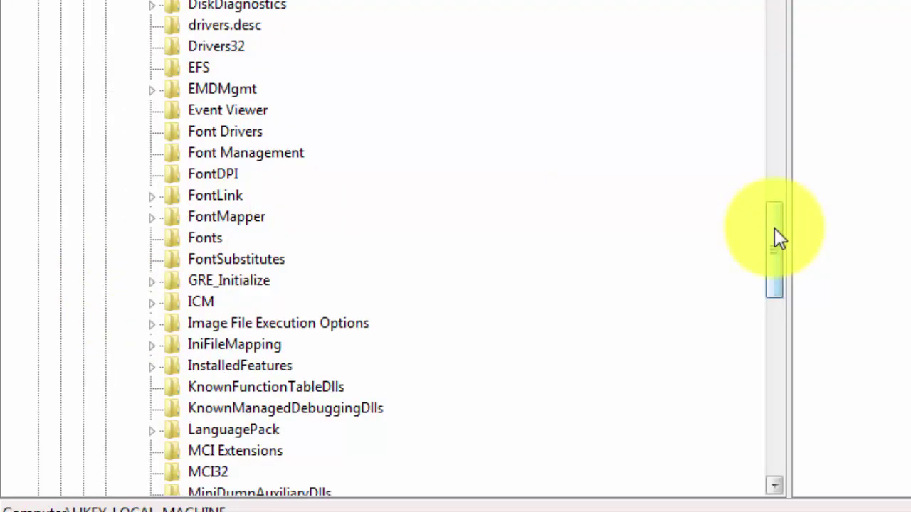
drag(774, 228, 774, 322)
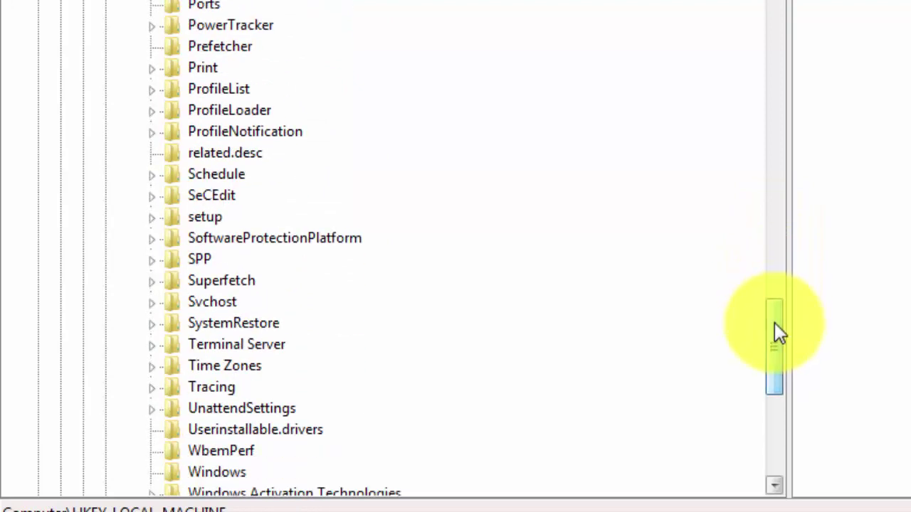
click(151, 90)
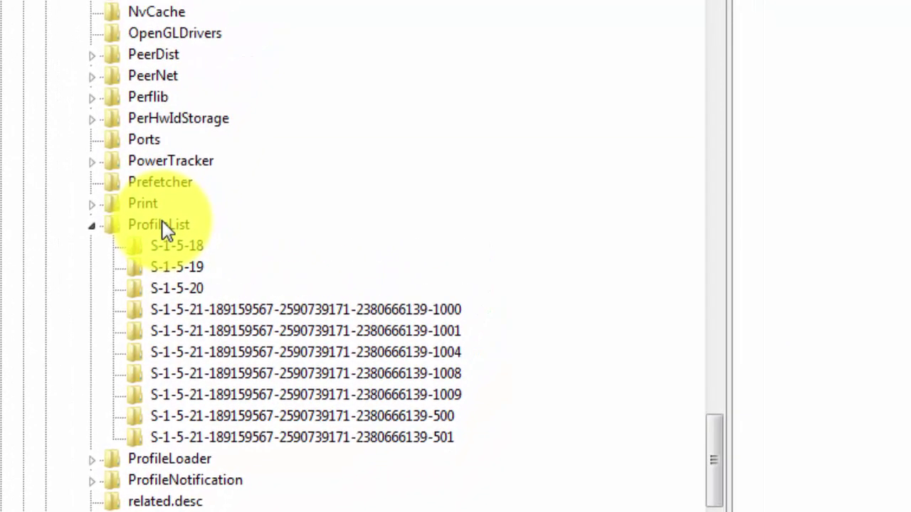
Step: Check the ProfileImagePath of the S-1-5-21 profile keys ending in 1000, 1001, 1004 and 1008
click(239, 309)
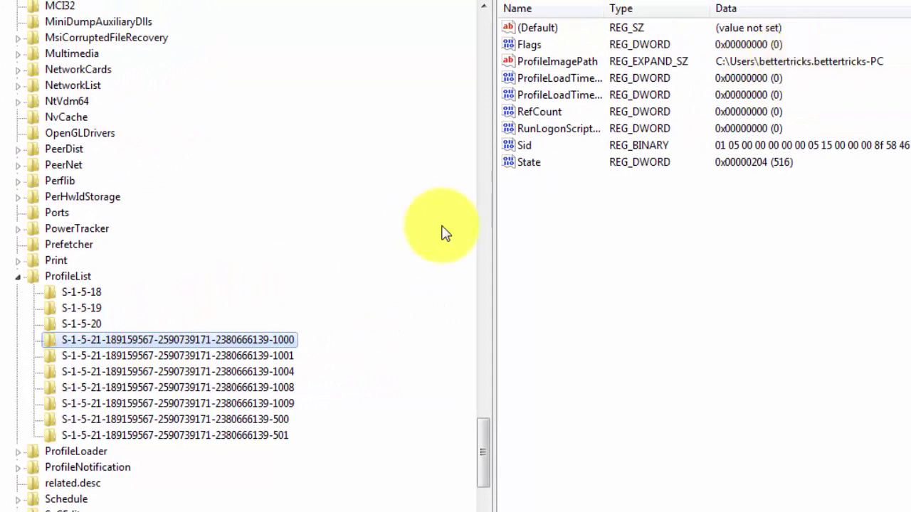
click(219, 360)
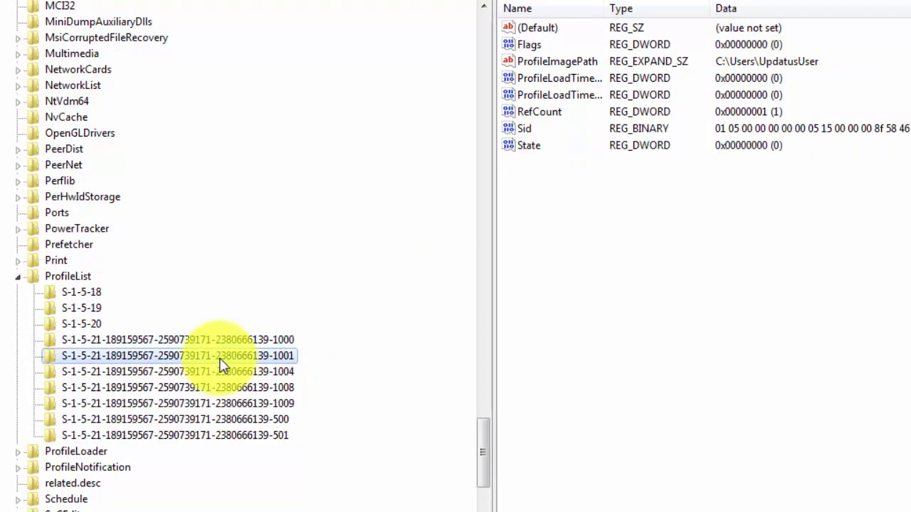
click(221, 373)
click(221, 387)
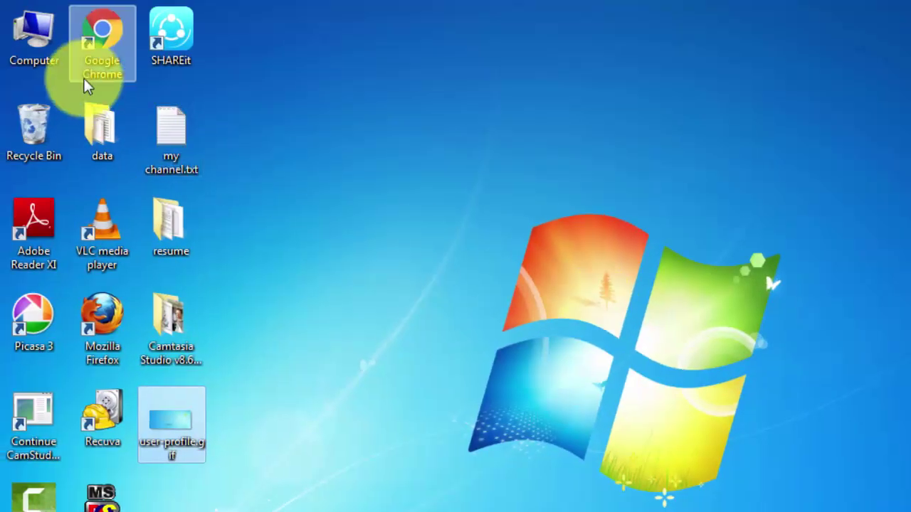
Step: Open the bettertricks profile folder under Users on Local Disk (C:) in Windows Explorer
double_click(33, 48)
double_click(492, 135)
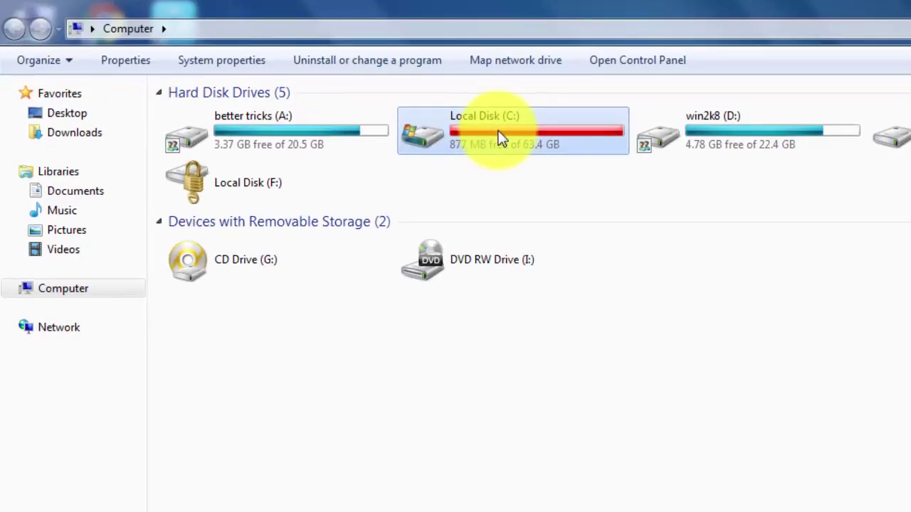
double_click(217, 303)
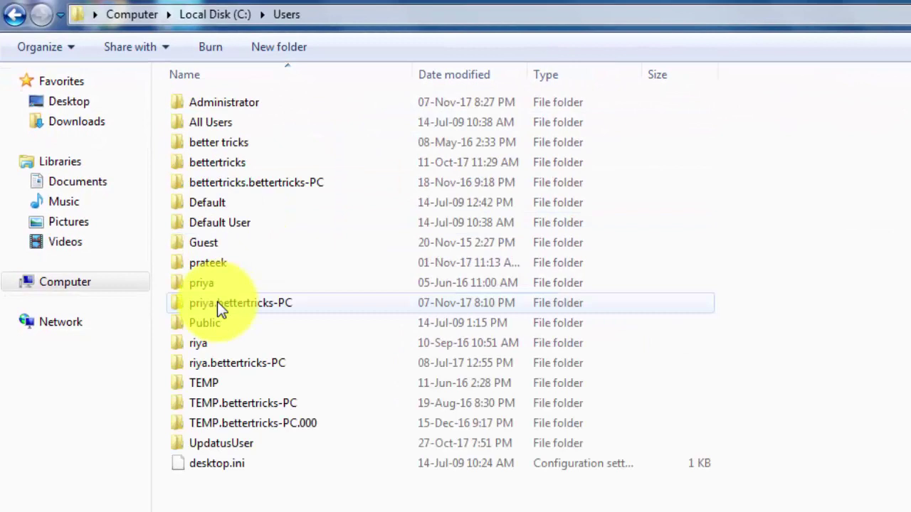
double_click(220, 161)
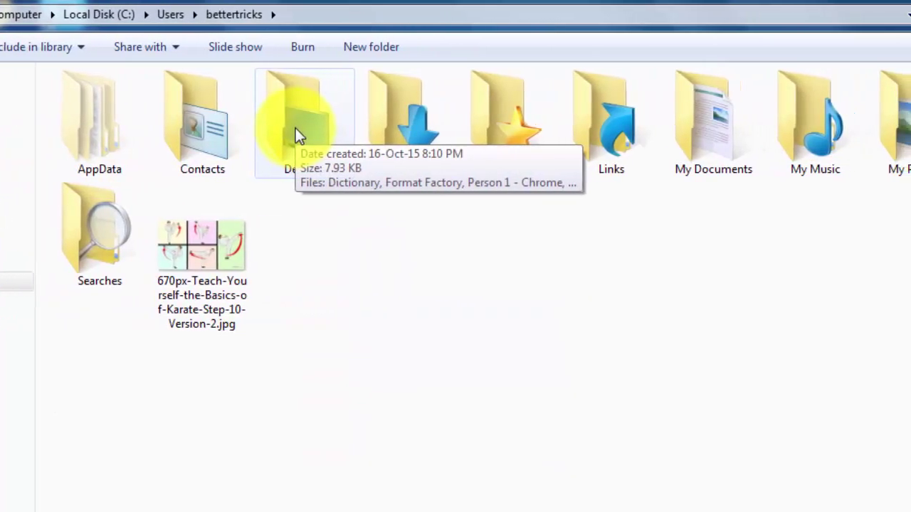
Step: Look through the profile's Desktop, Downloads and My Documents folders for files worth backing up
double_click(299, 124)
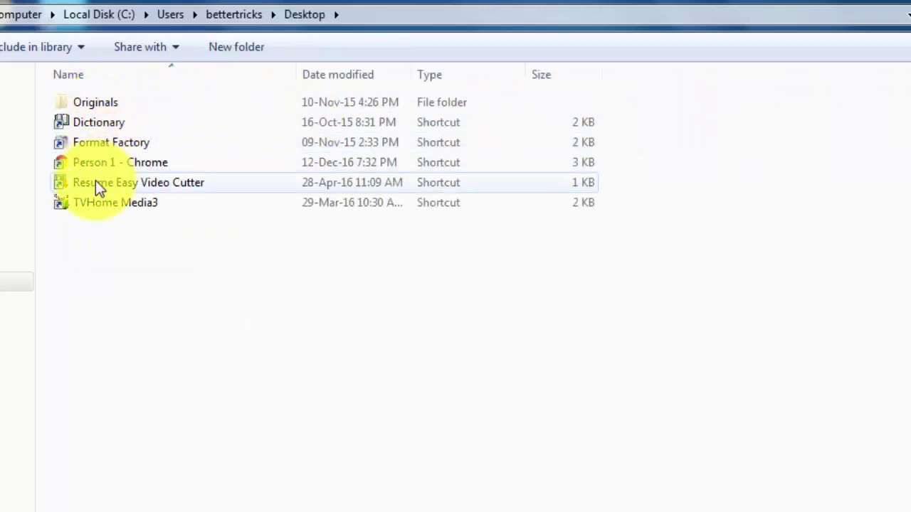
key(BackSpace)
double_click(402, 110)
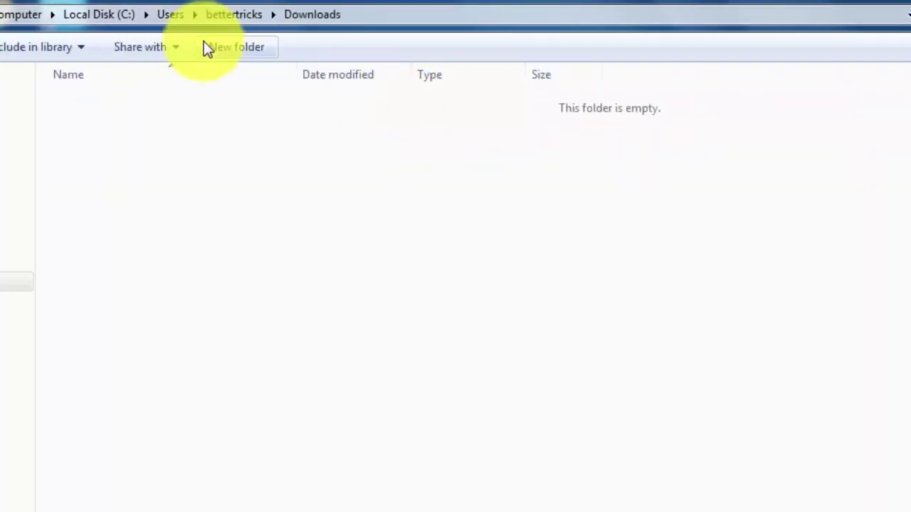
click(221, 20)
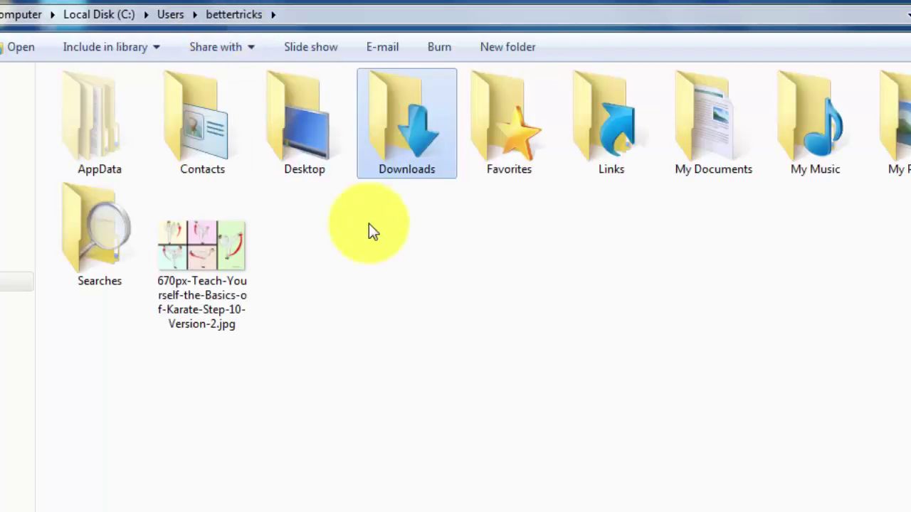
double_click(725, 138)
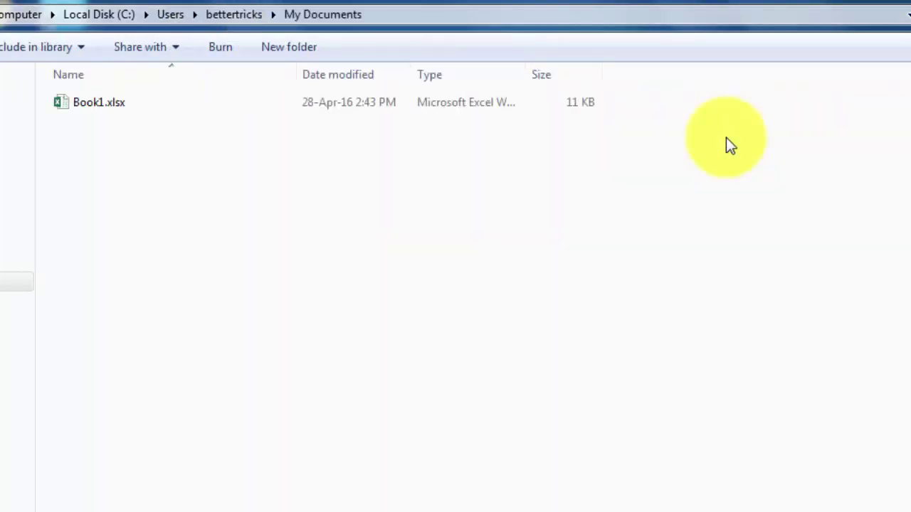
Step: Put Book1.xlsx on the clipboard for backup and open another drive as its storage location
right_click(84, 103)
click(126, 413)
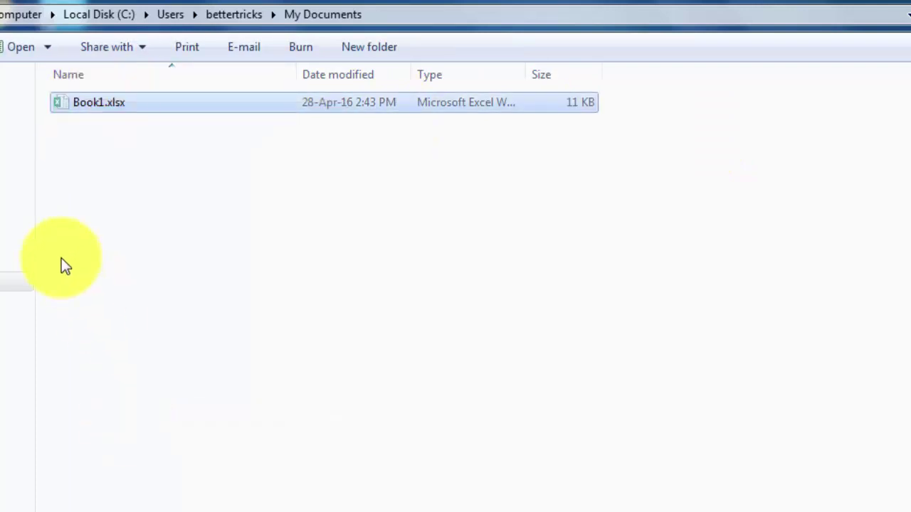
click(17, 182)
double_click(636, 141)
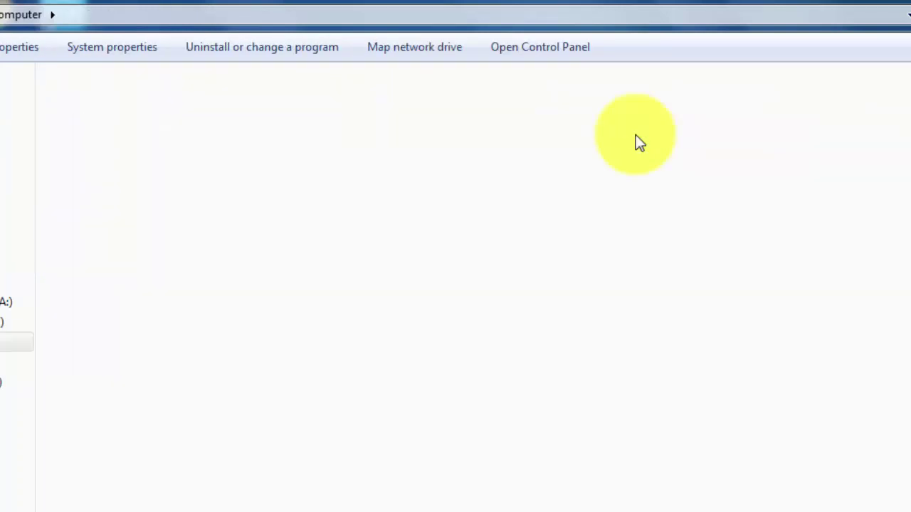
right_click(112, 454)
click(815, 129)
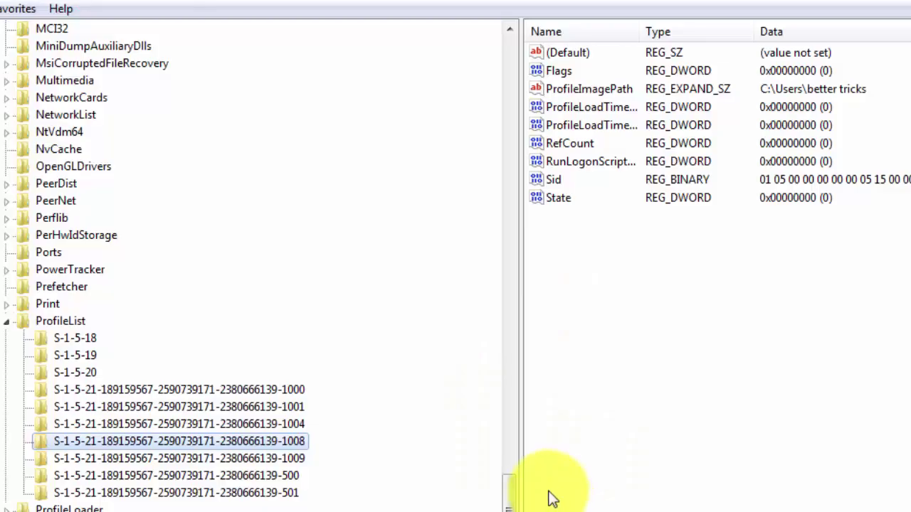
Step: Delete the ProfileList key ending in 1008, whose ProfileImagePath is C:\Users\better tricks, and confirm the deletion
right_click(228, 441)
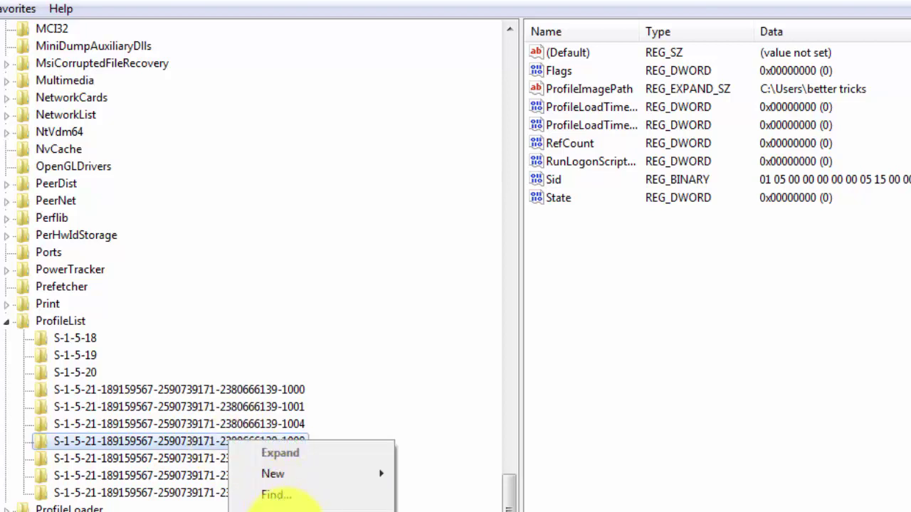
click(278, 508)
click(630, 332)
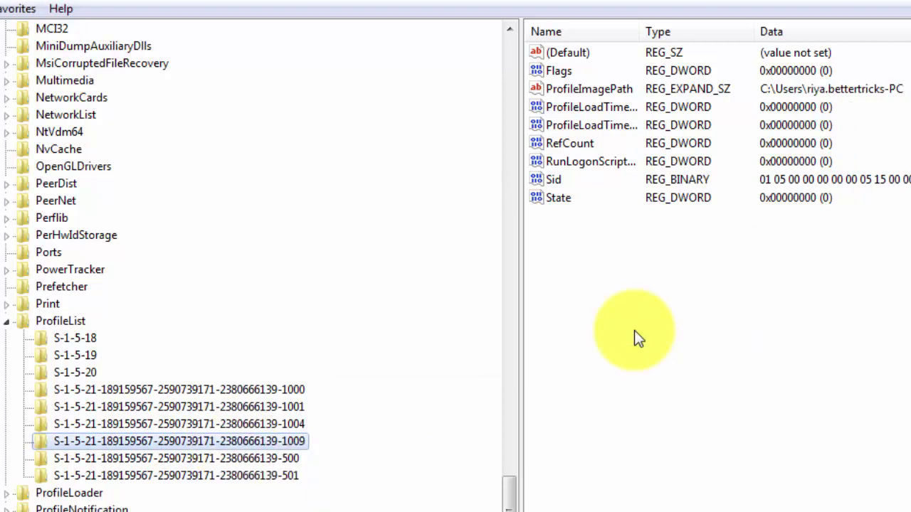